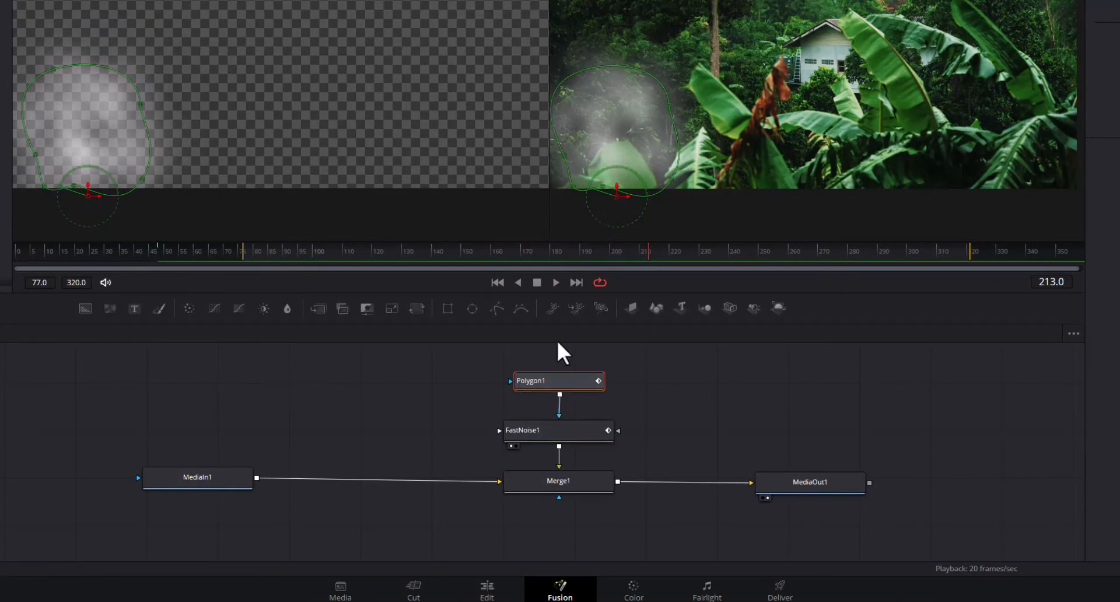
Play back the finished masked smoke composite and inspect its FastNoise1 node.
left_click(556, 283)
left_click(217, 250)
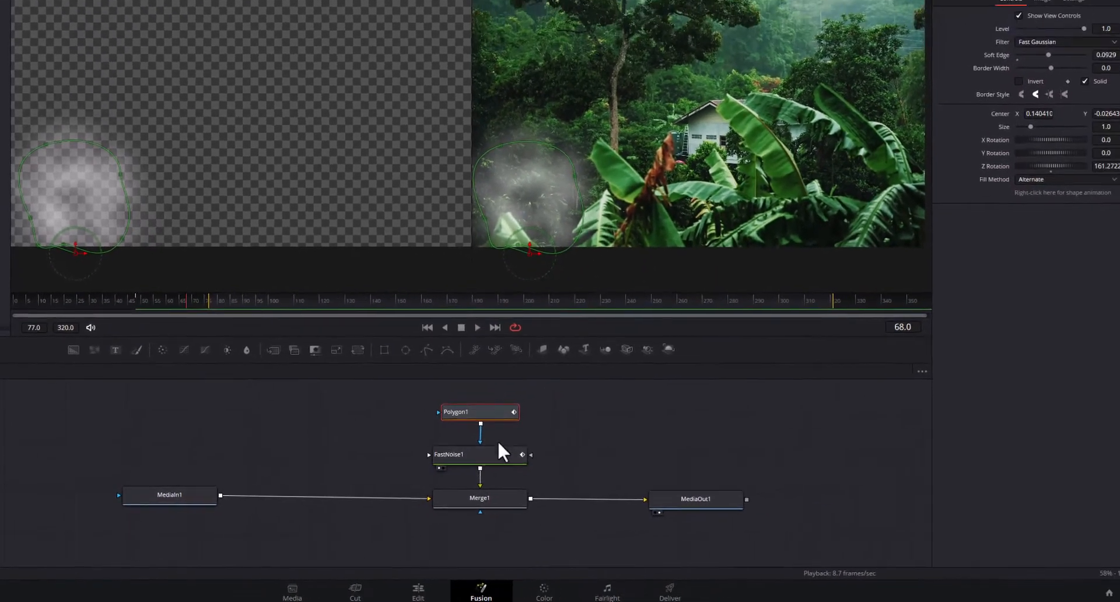
left_click(552, 431)
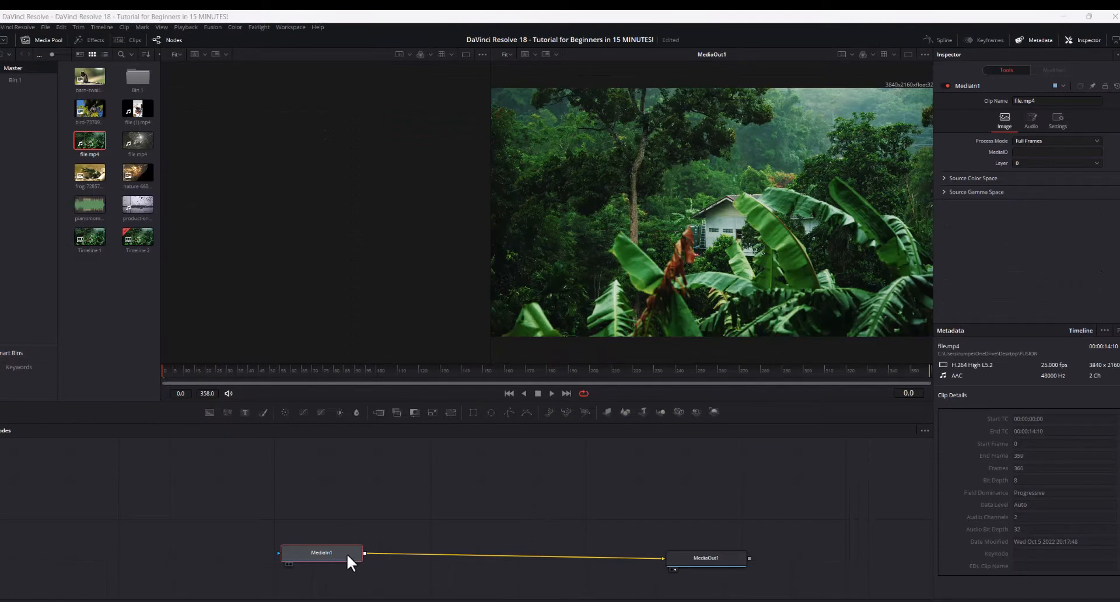
Preview the jungle clip on the edit timeline, park the playhead at 01:00:02:01 and open the clip in Fusion.
left_click(703, 561)
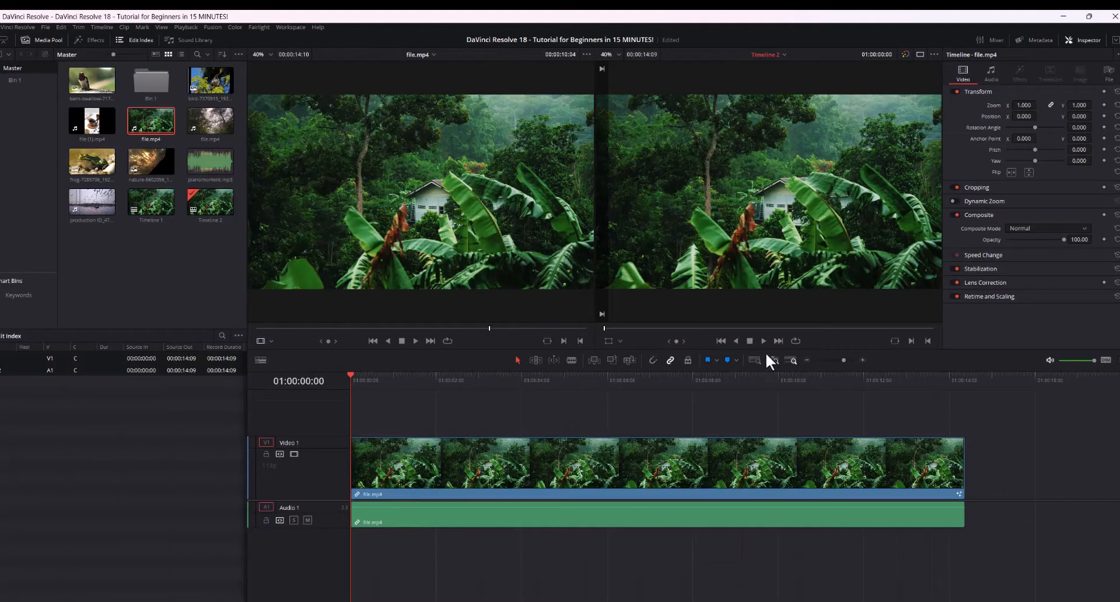
left_click(757, 342)
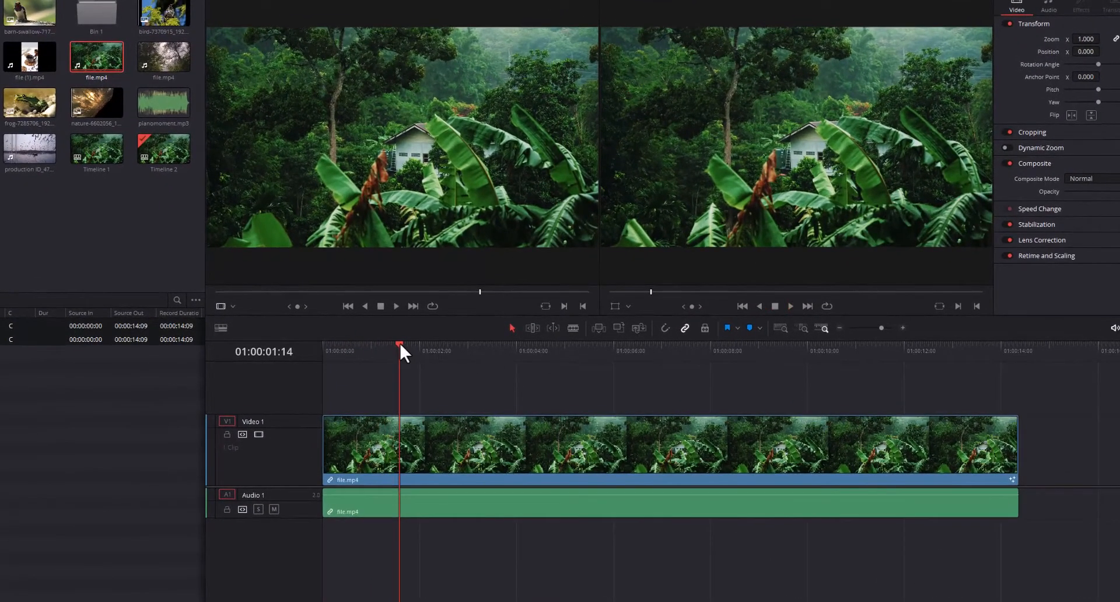
left_click_drag(399, 343, 420, 365)
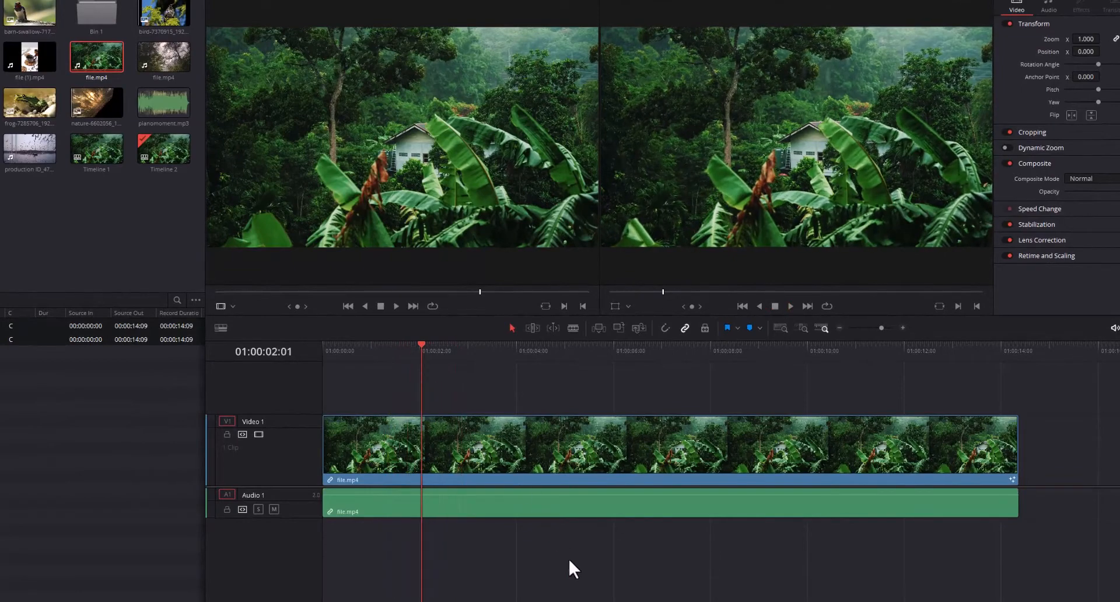
left_click(558, 599)
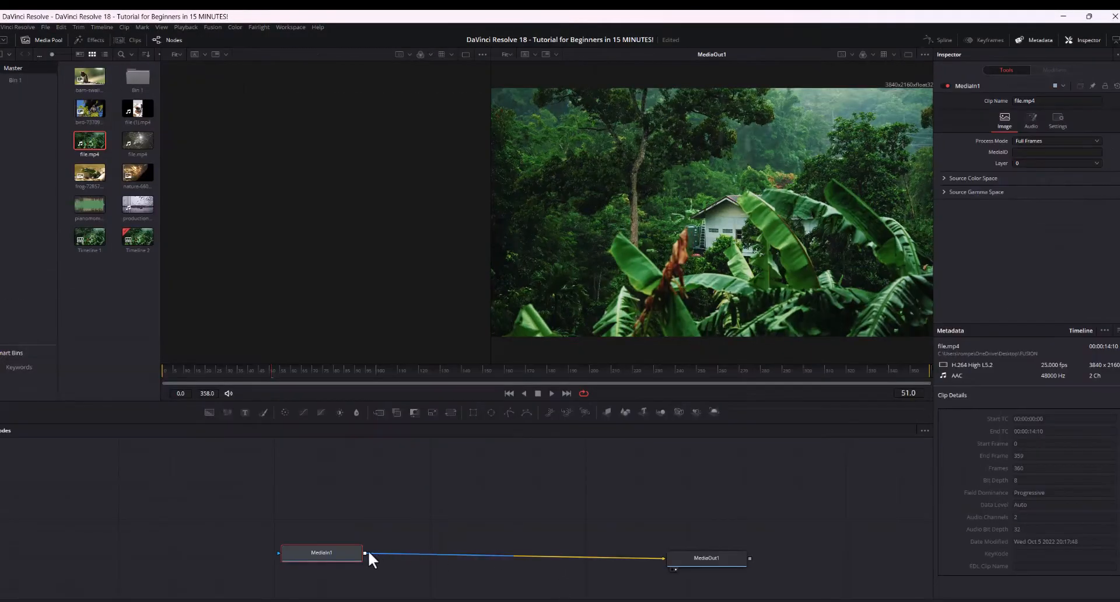
Break the direct link from MediaIn1 to MediaOut1 and wire a Merge node between them.
left_click_drag(343, 550, 350, 553)
left_click_drag(681, 554, 673, 552)
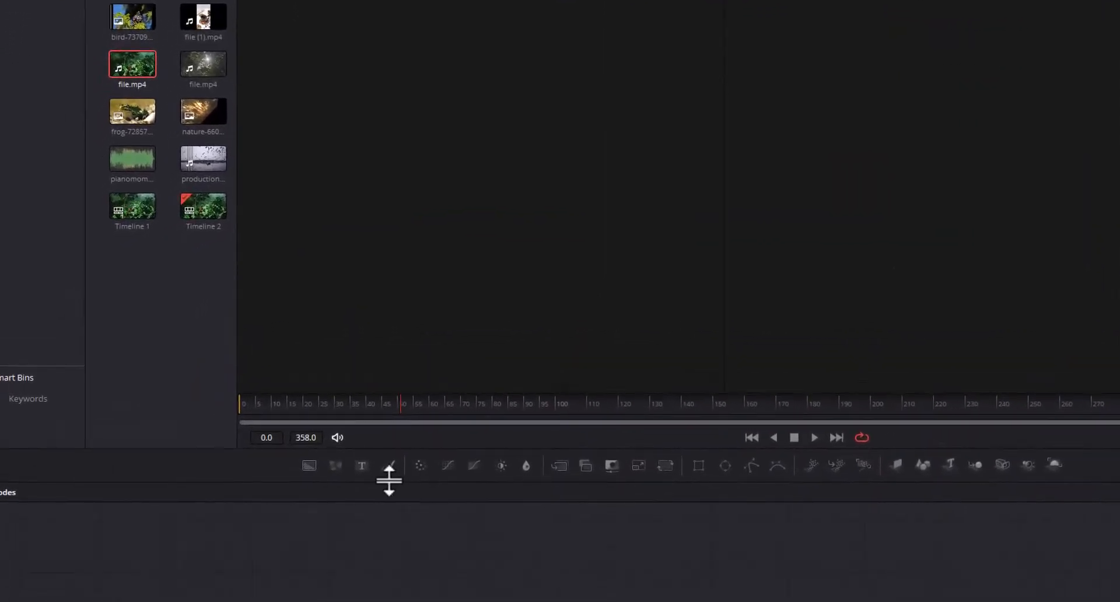
left_click_drag(560, 467, 415, 542)
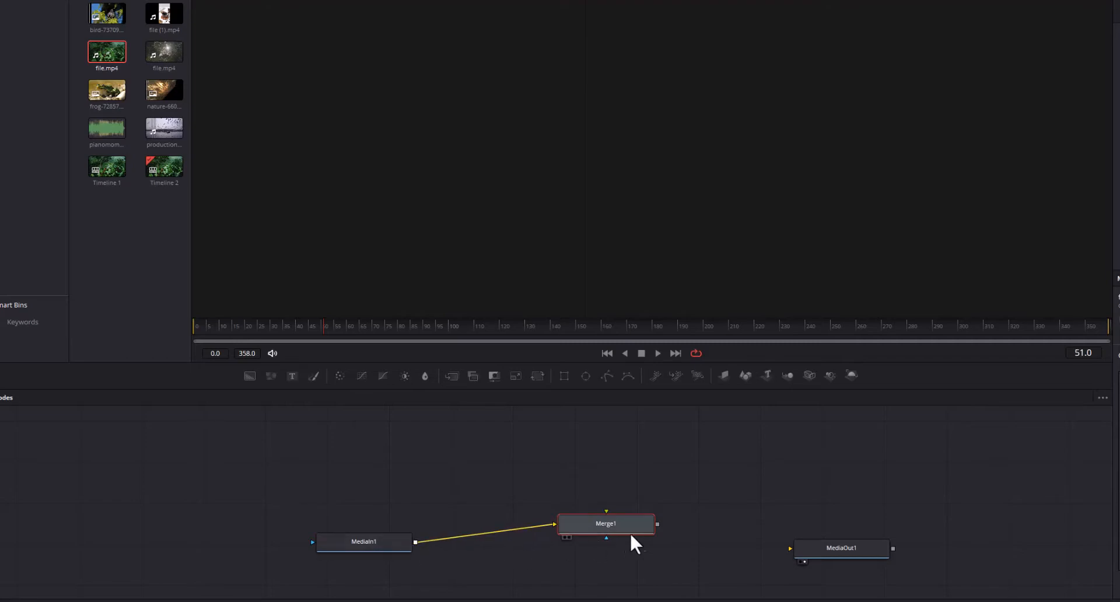
left_click_drag(654, 524, 791, 549)
left_click_drag(636, 533, 634, 552)
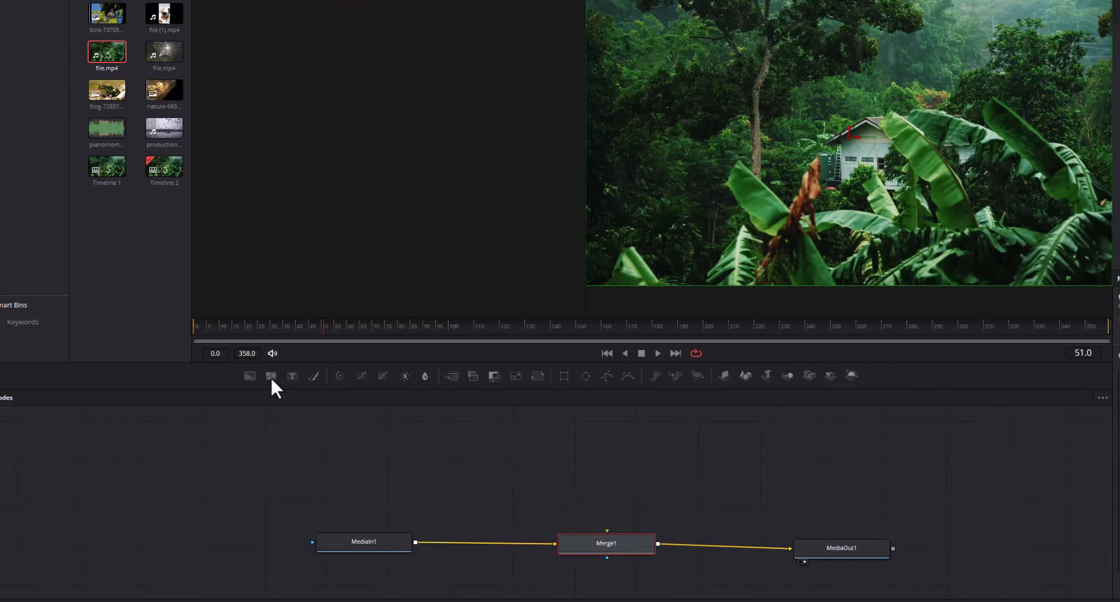
Add a FastNoise node above Merge1 and connect its output to the merge's foreground input.
left_click_drag(271, 376, 616, 485)
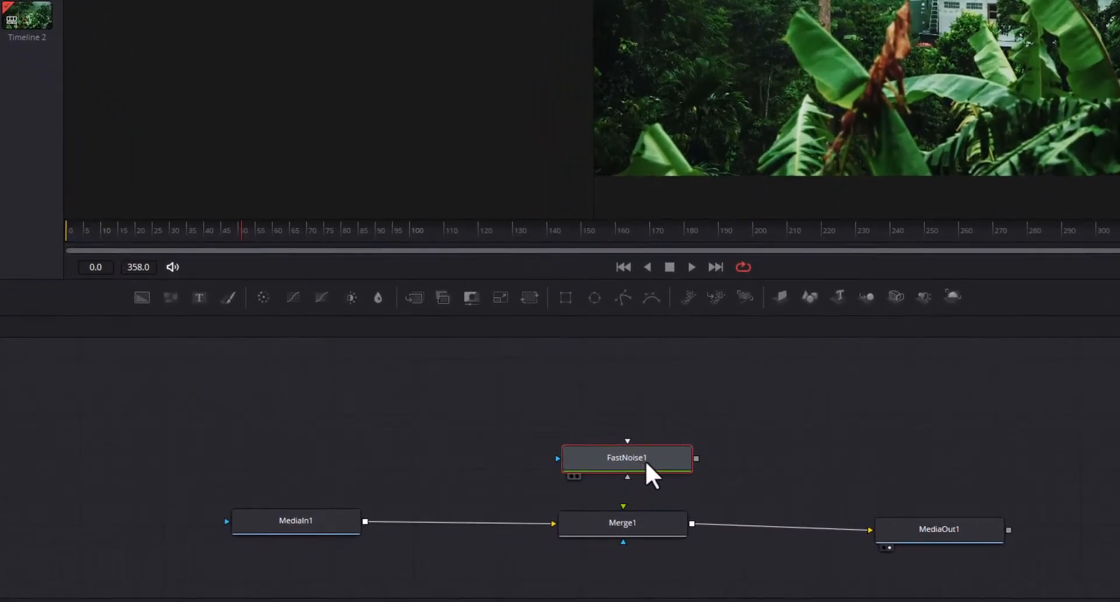
left_click_drag(696, 458, 621, 509)
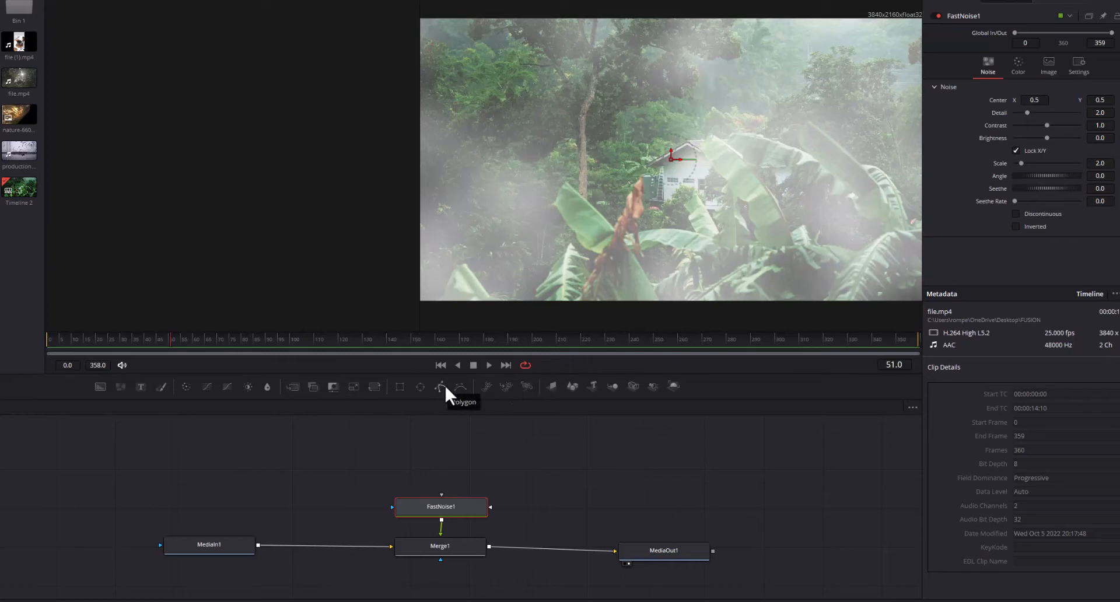
Add a Polygon node above FastNoise1, show FastNoise1 in the empty viewer and connect the polygon as its mask.
left_click_drag(443, 383, 419, 427)
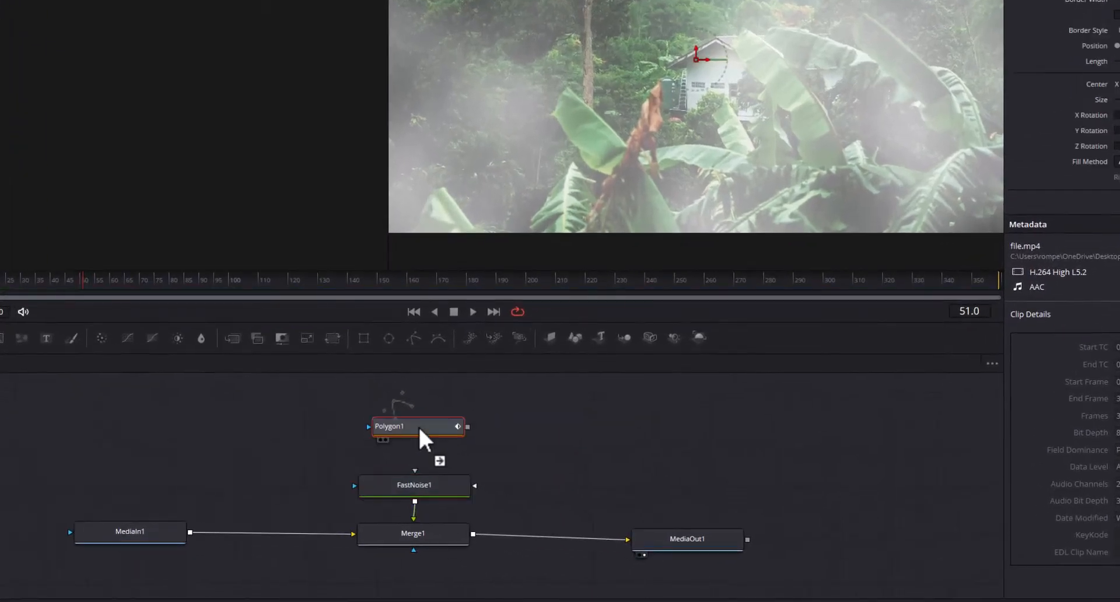
left_click(422, 488)
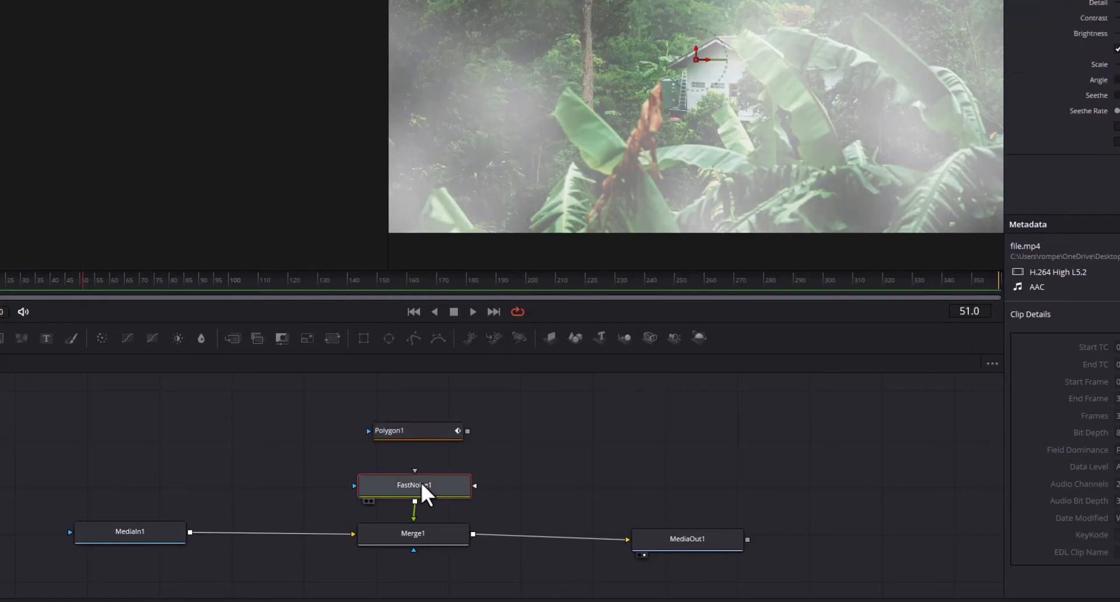
left_click(427, 432)
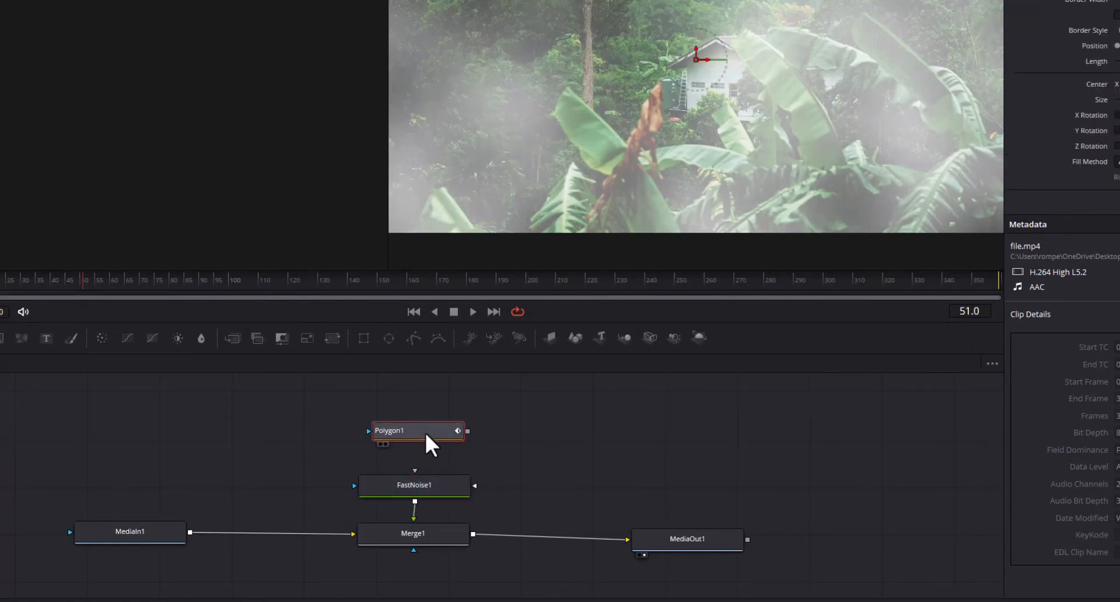
left_click(428, 486)
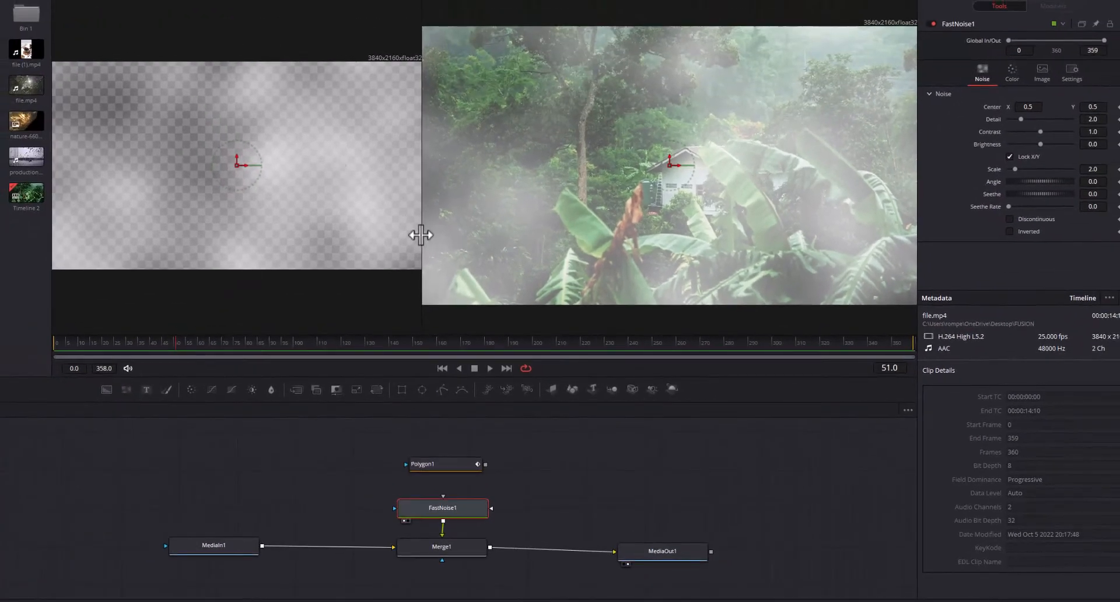
left_click_drag(421, 237, 456, 244)
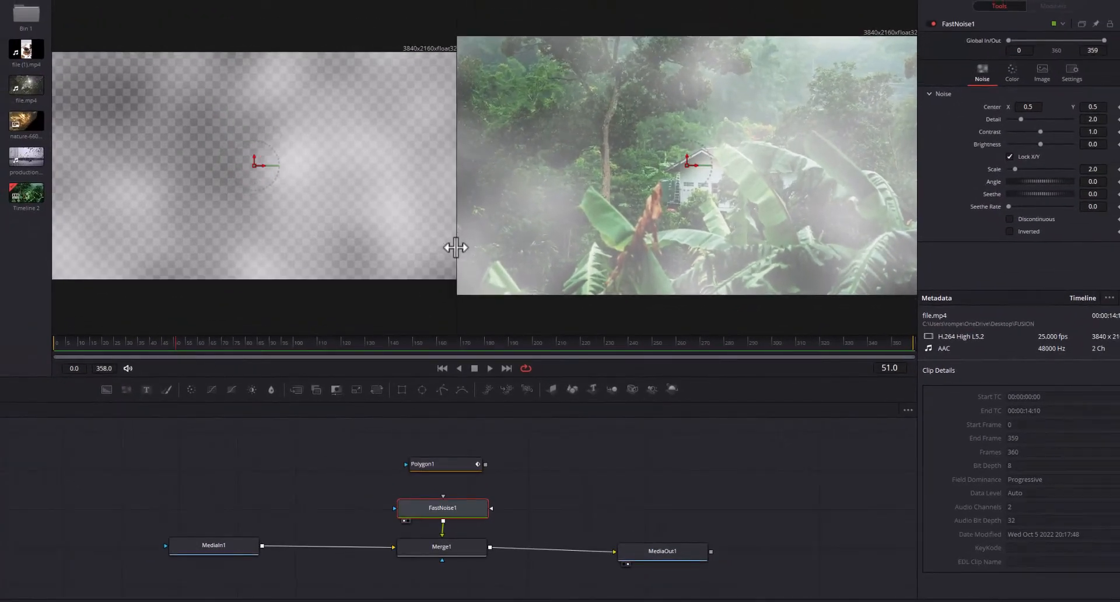
left_click(454, 461)
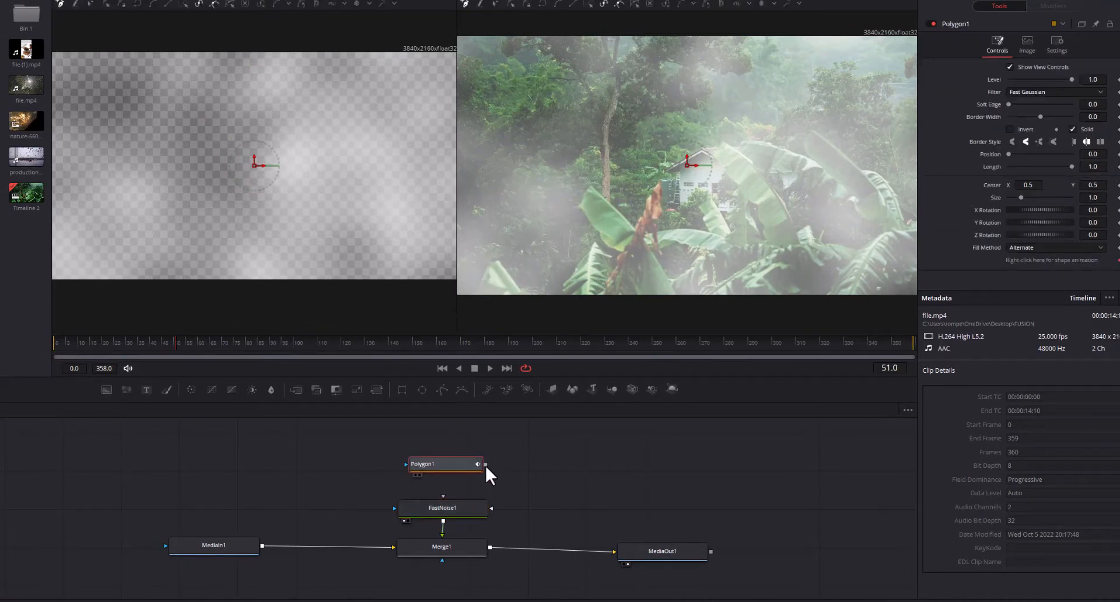
left_click_drag(443, 499, 451, 466)
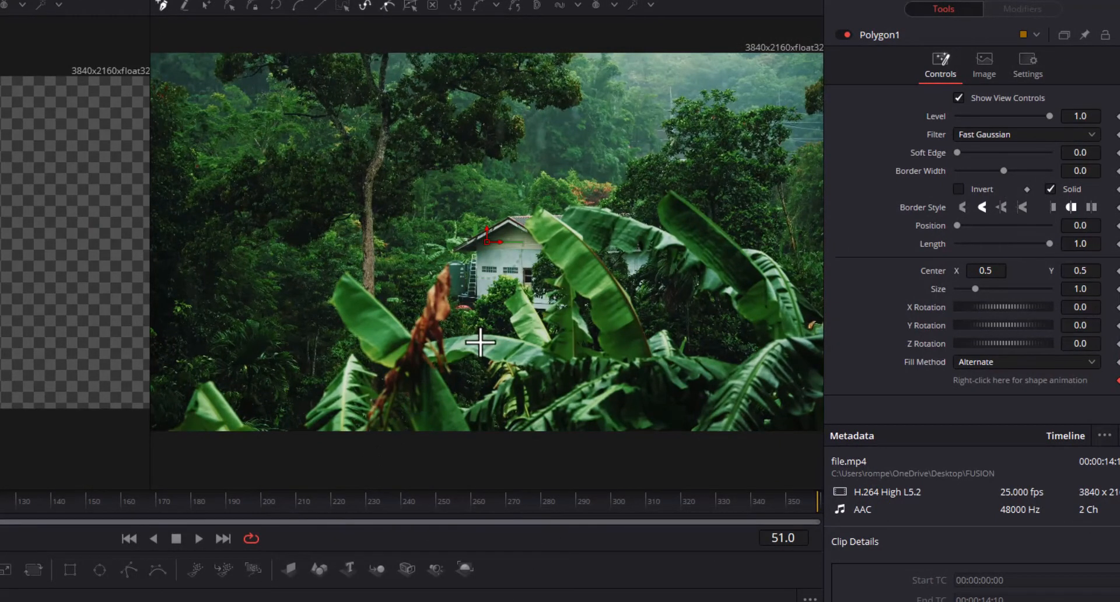
Invert the Polygon1 mask, reduce its Level to about 0.37 and raise its Soft Edge to about 0.036.
left_click(959, 189)
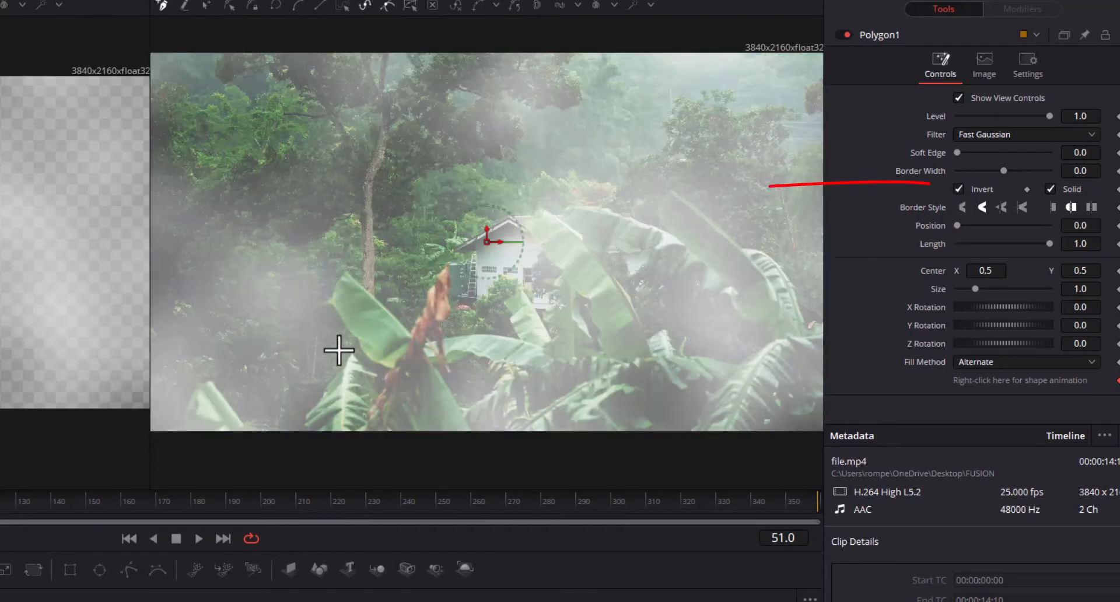
left_click_drag(1049, 116, 1003, 114)
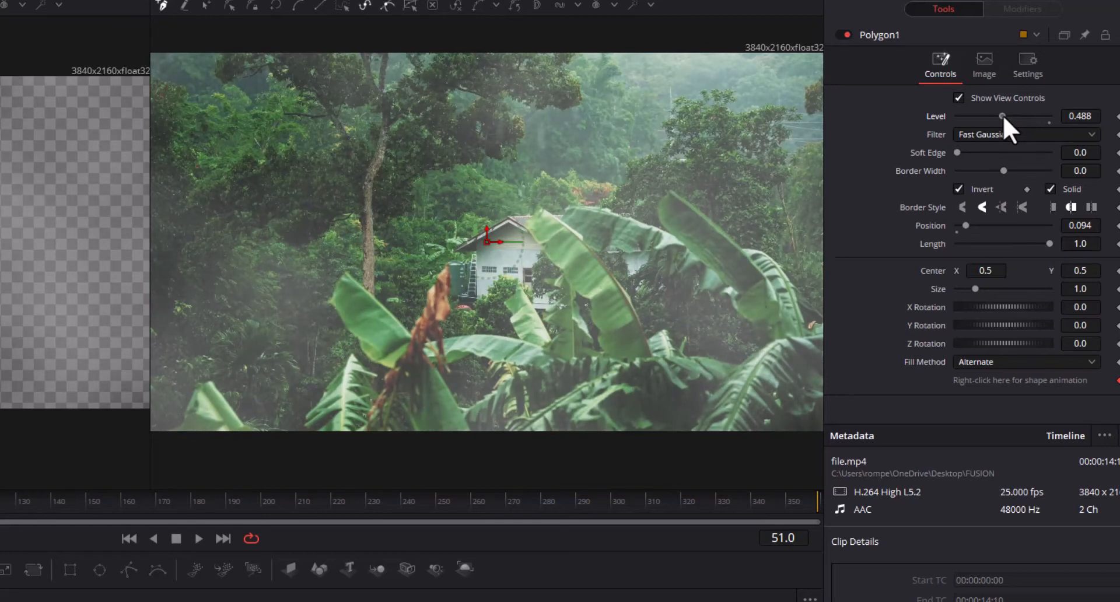
mouse_move(957, 152)
left_mouse_down()
mouse_move(974, 152)
mouse_move(958, 153)
mouse_move(963, 144)
left_mouse_up()
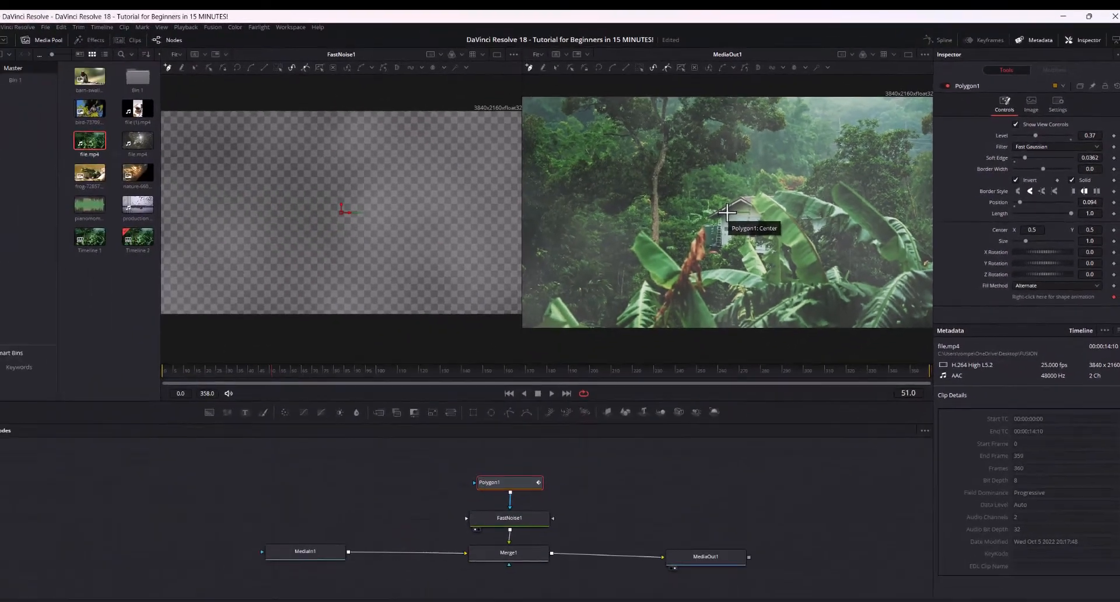
Move the mask's center onto the lower-left plant and draw a closed curved polygon outline around that corner of the image.
left_click_drag(491, 242, 489, 245)
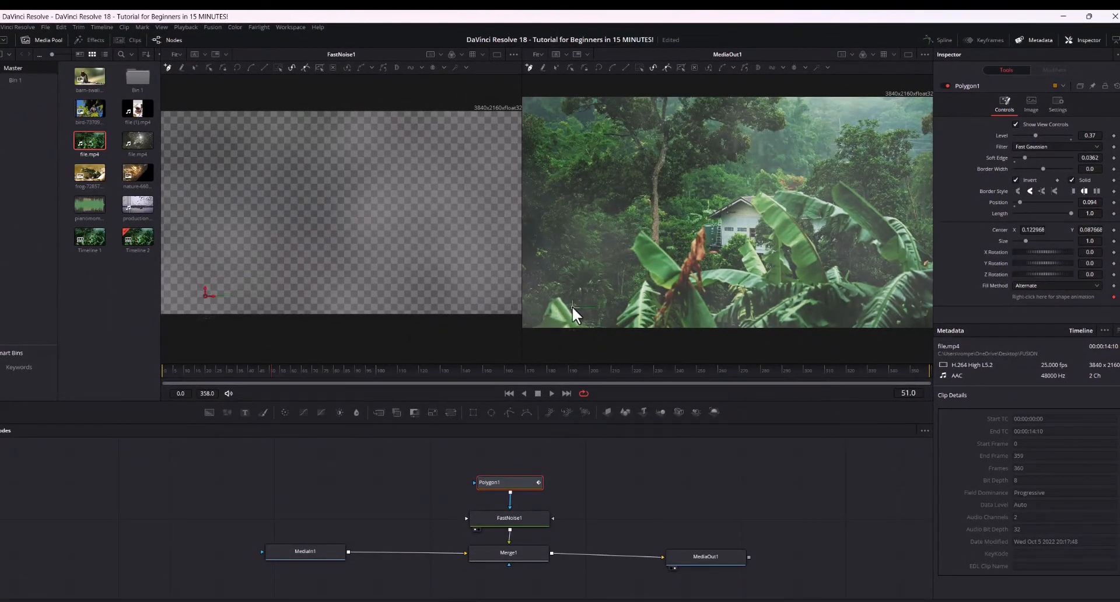
left_click_drag(571, 306, 530, 332)
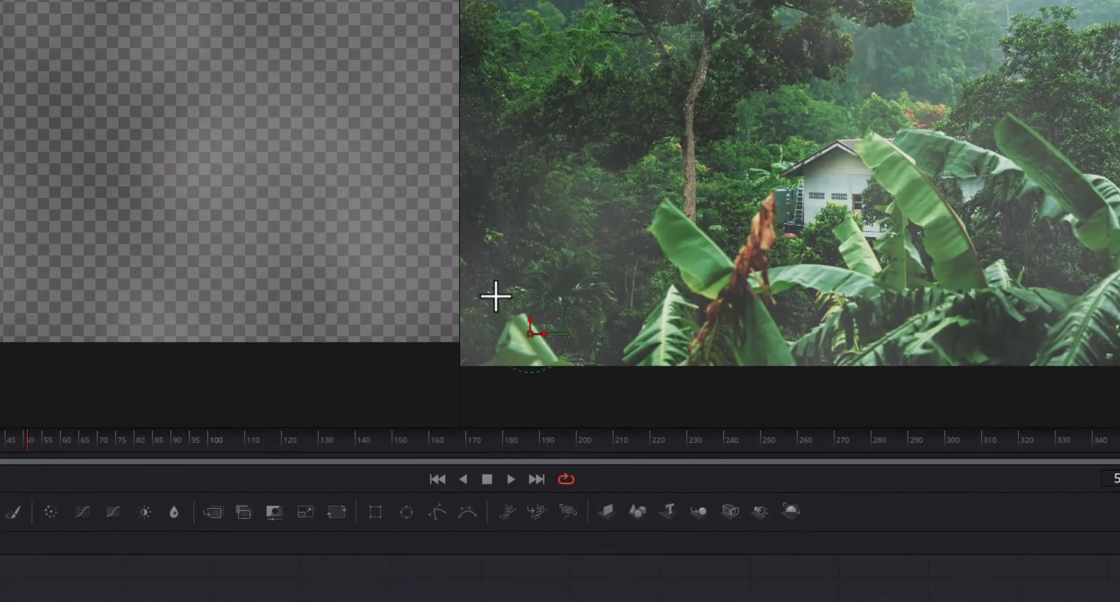
left_click_drag(495, 292, 499, 163)
left_click(504, 148)
left_click_drag(567, 124, 603, 133)
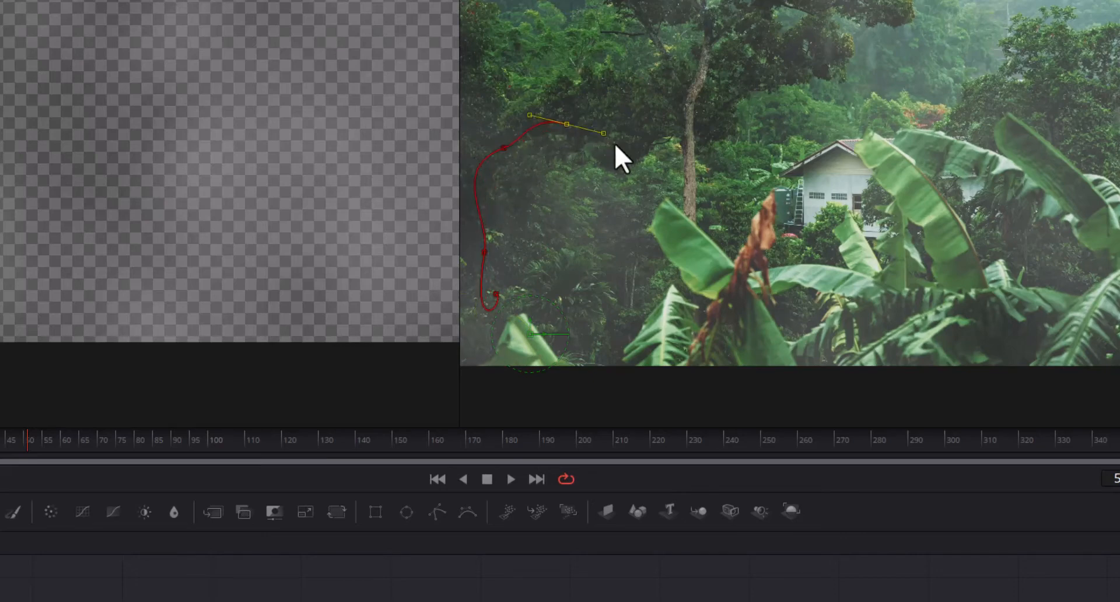
left_click(636, 167)
left_click_drag(663, 287, 487, 297)
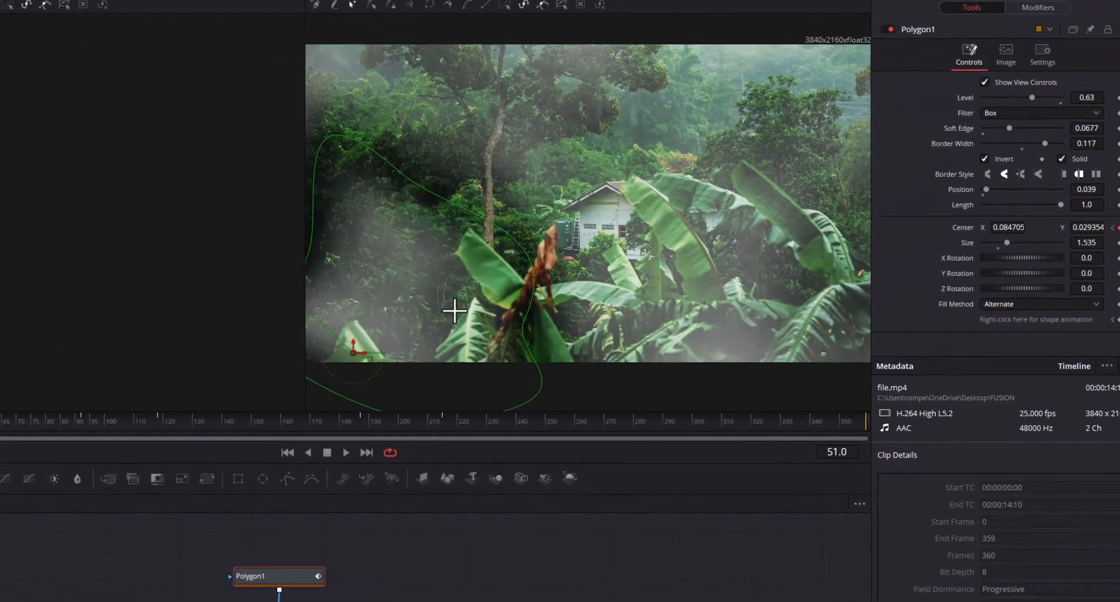
Reposition Polygon1's center to about X 0.099, Y 0.054 over the lower-left plant and toggle its Center keyframe at frame 51.
mouse_move(355, 353)
left_mouse_down()
mouse_move(345, 330)
mouse_move(364, 310)
mouse_move(363, 347)
left_mouse_up()
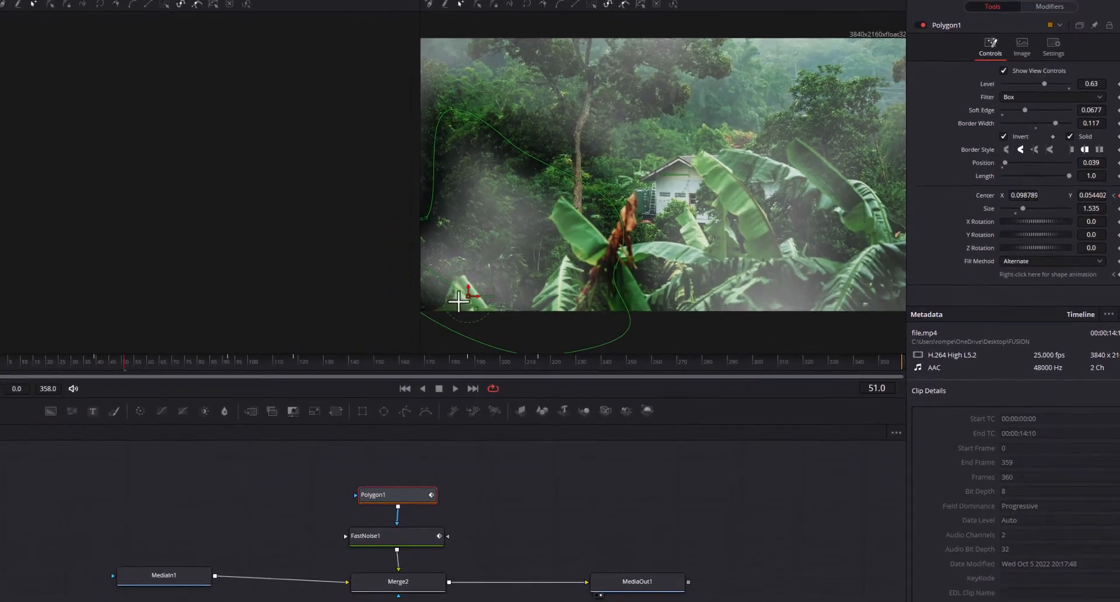
left_click(464, 297)
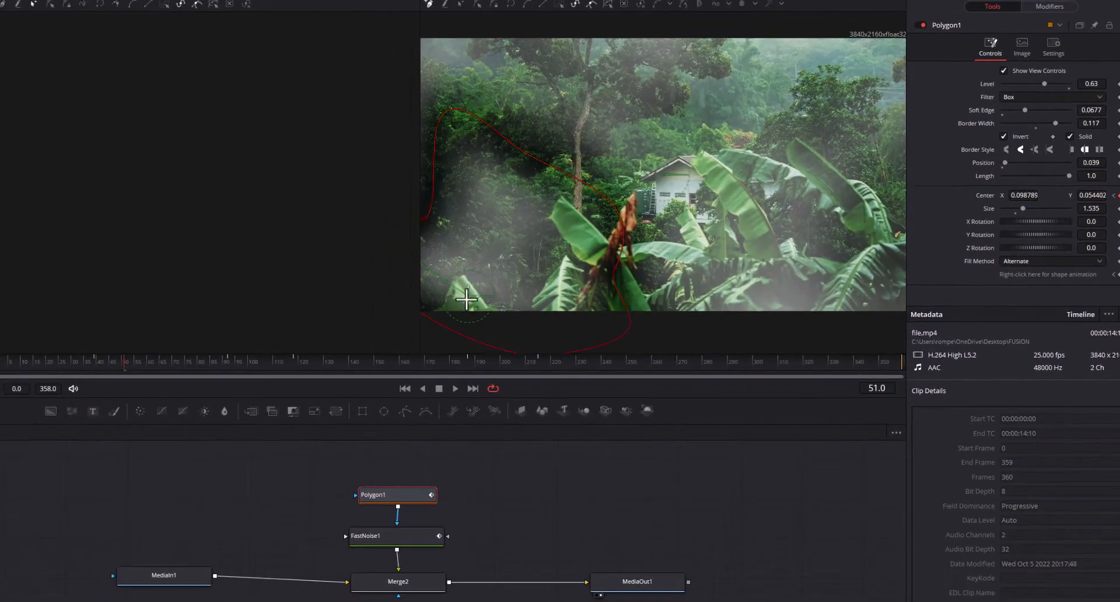
left_click(467, 297)
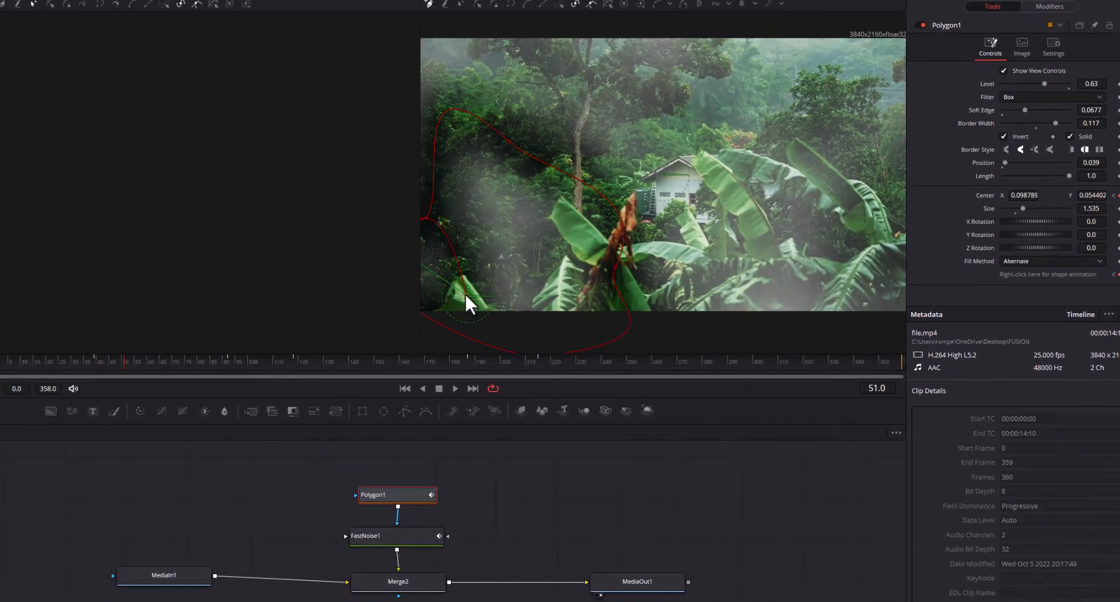
left_click(464, 295)
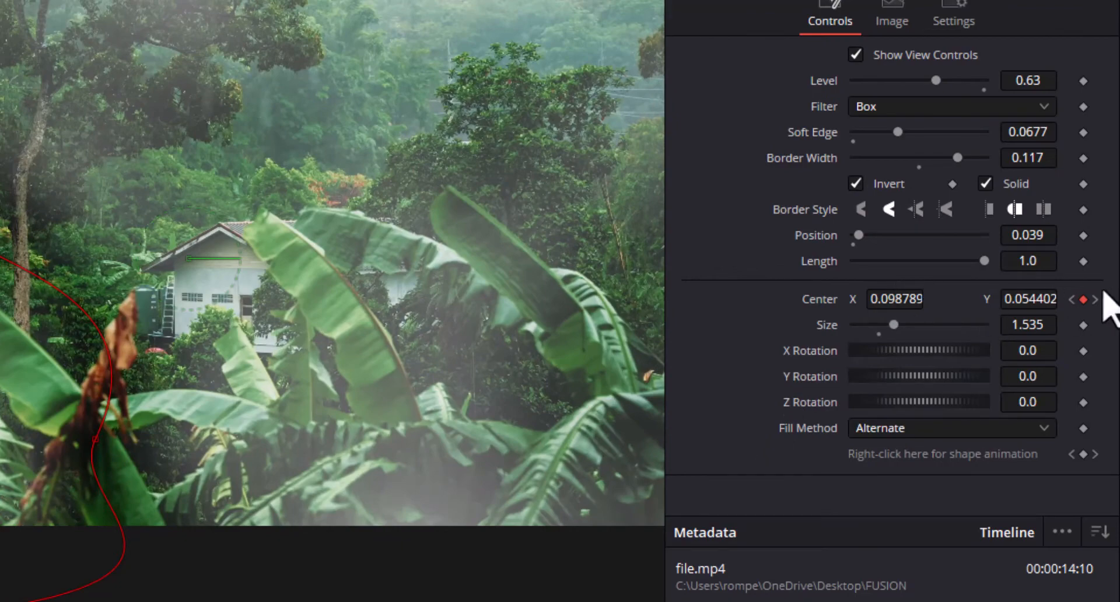
left_click(1083, 298)
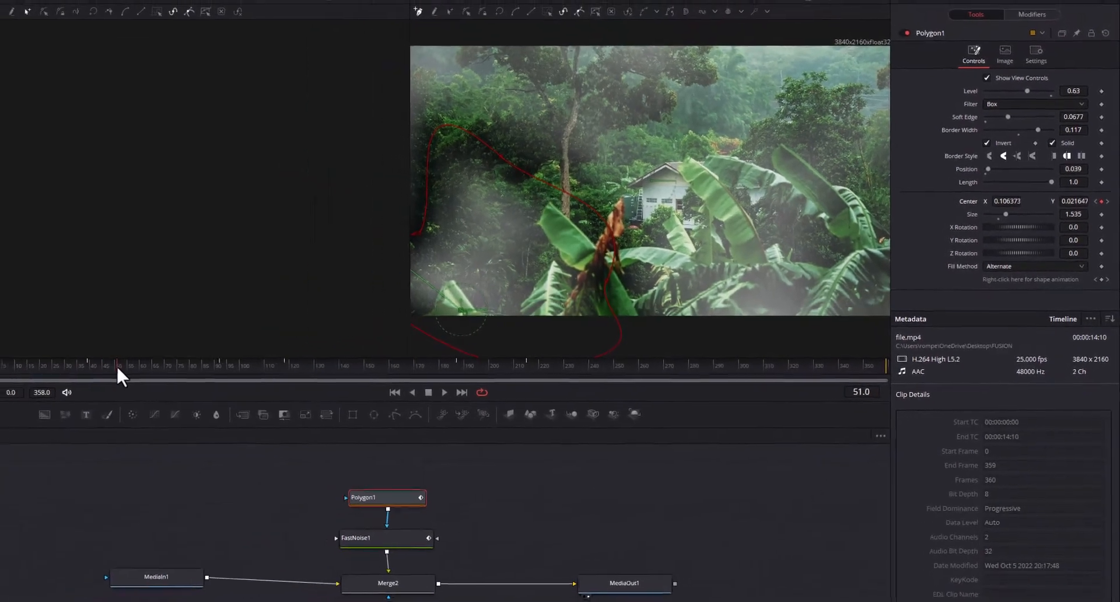
Play and scrub through the Fusion composition from its early frames to check the mask and smoke animation.
left_click_drag(117, 365, 42, 366)
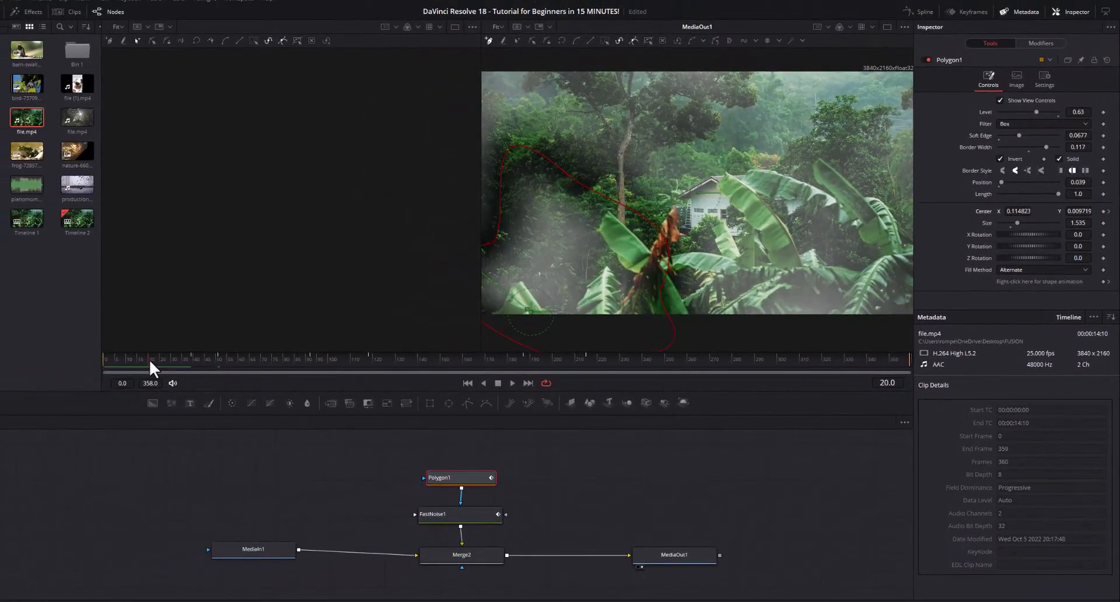
key("space")
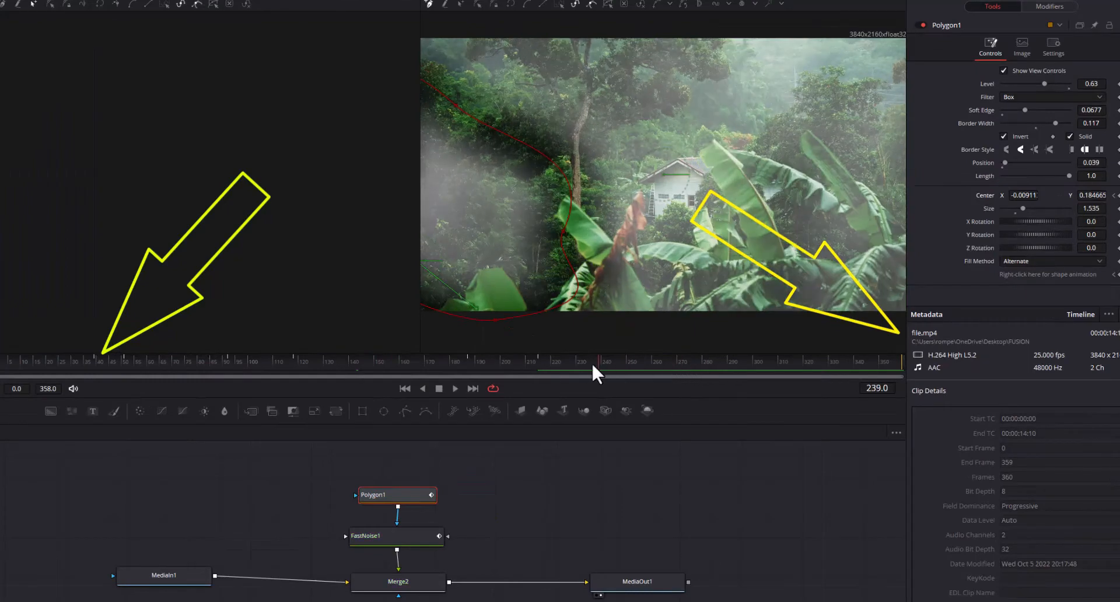
left_click_drag(593, 364, 509, 365)
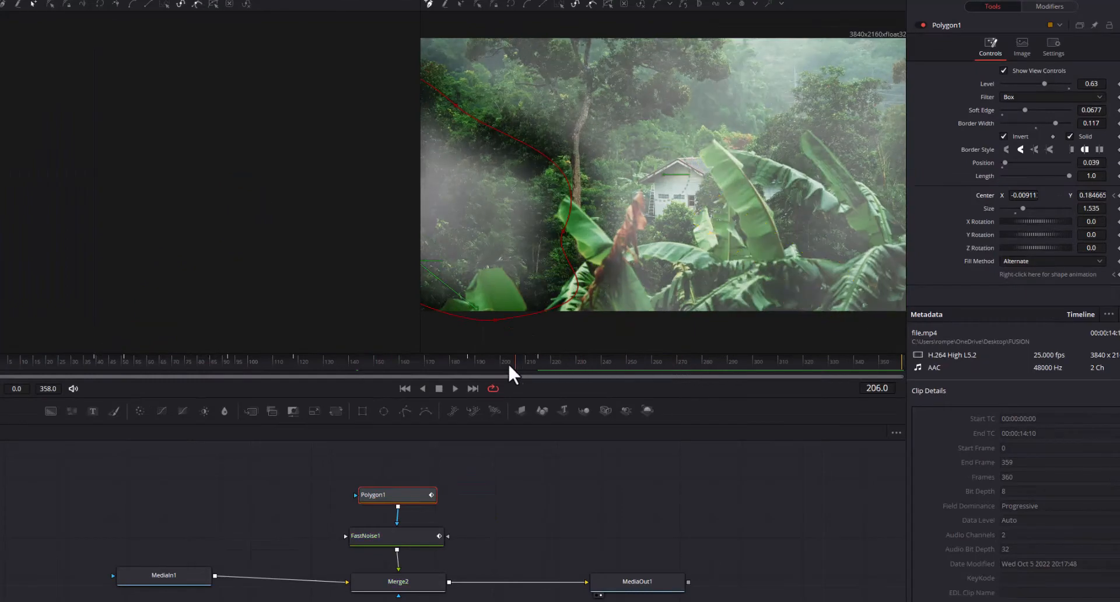
left_click_drag(268, 364, 112, 369)
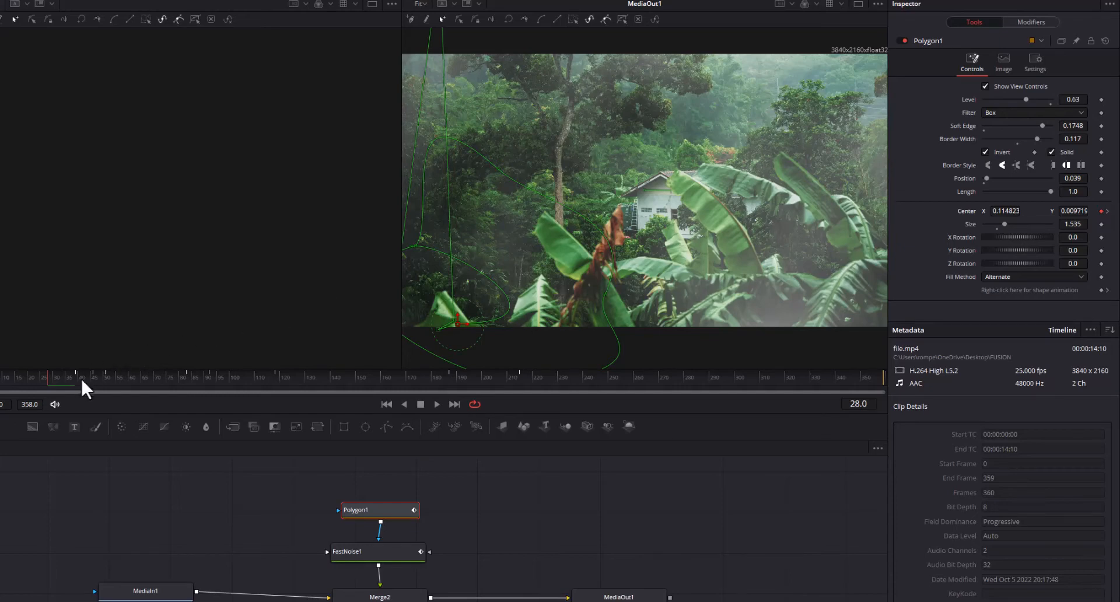
key("space")
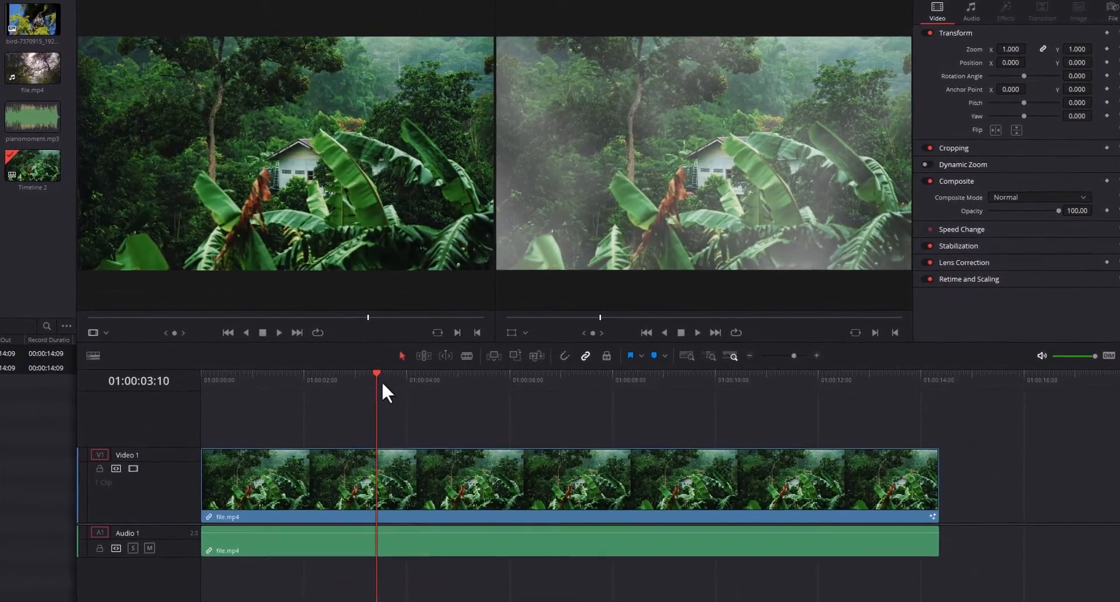
Scrub and play the clip on the edit timeline to review the smoke effect over the jungle footage.
left_click_drag(377, 373, 389, 406)
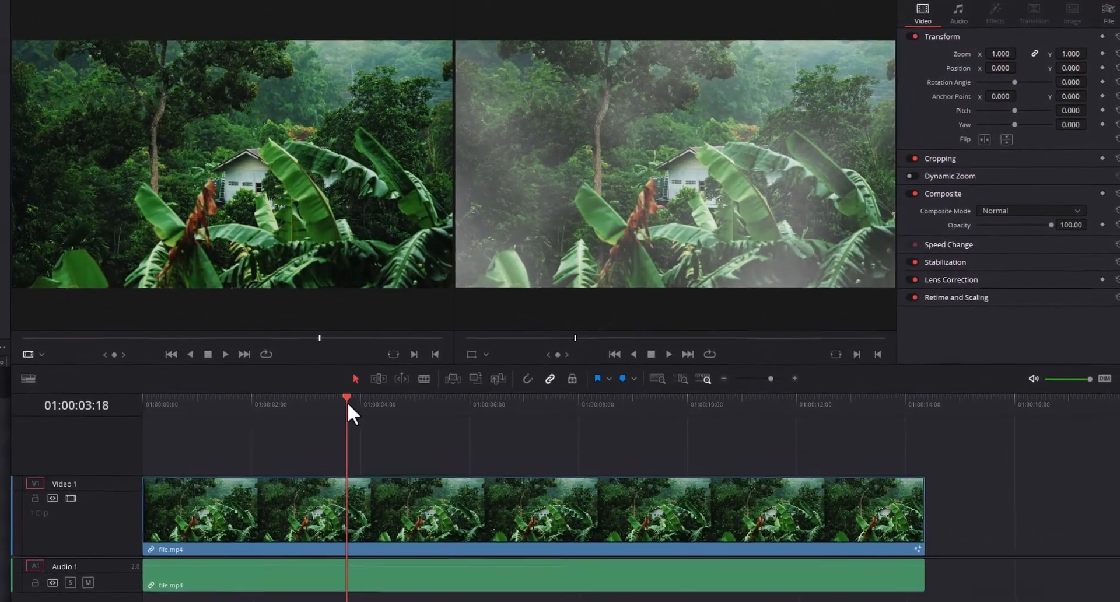
left_click_drag(336, 440, 390, 447)
left_click_drag(320, 485, 410, 487)
left_click_drag(354, 528, 95, 561)
key("space")
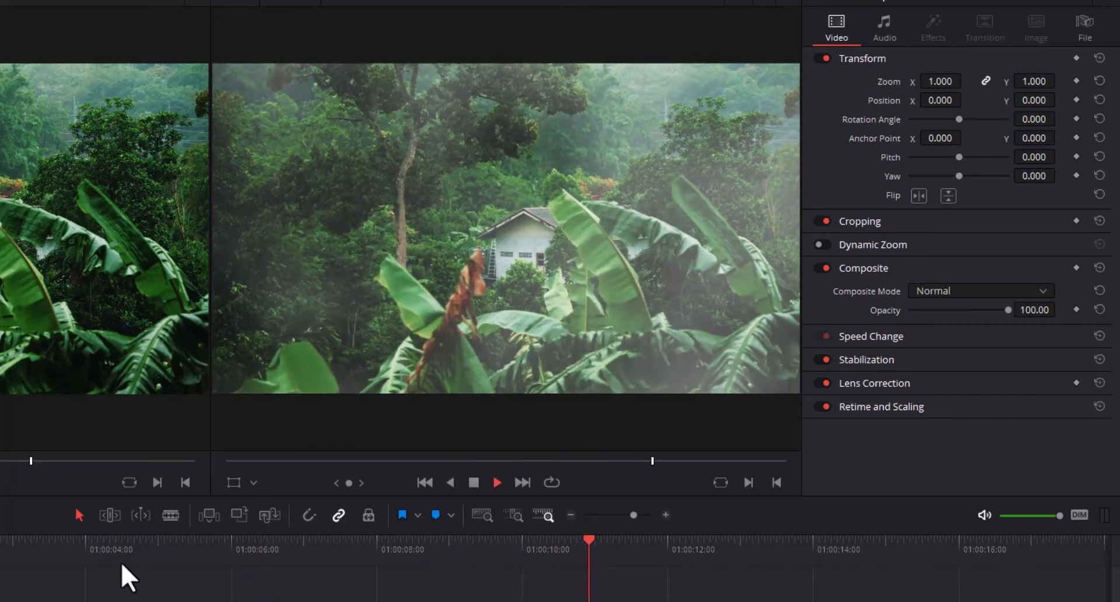
key("space")
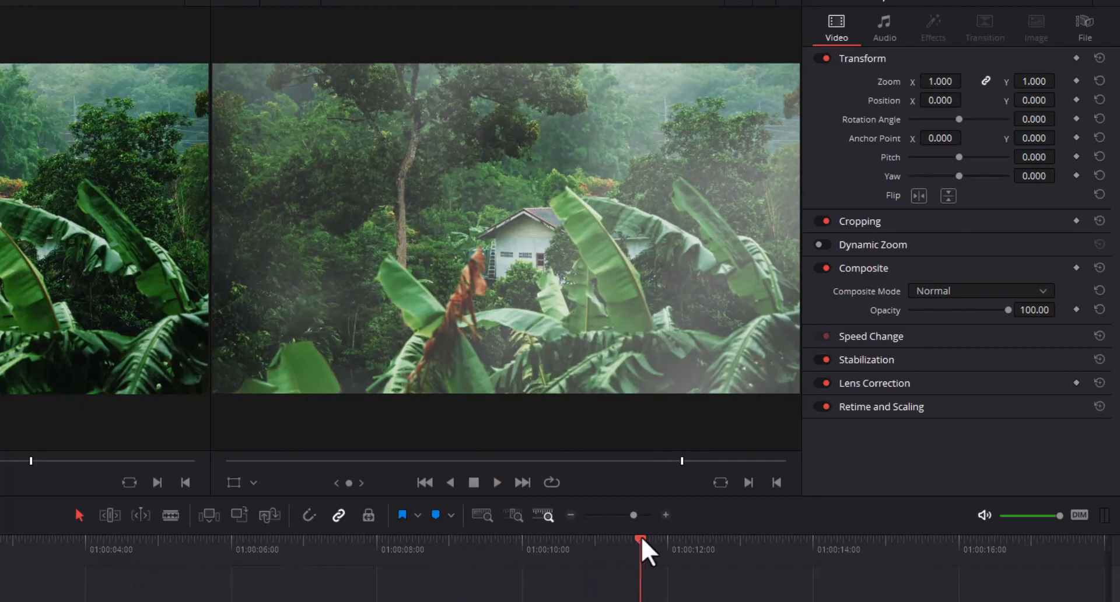
left_click_drag(641, 537, 358, 575)
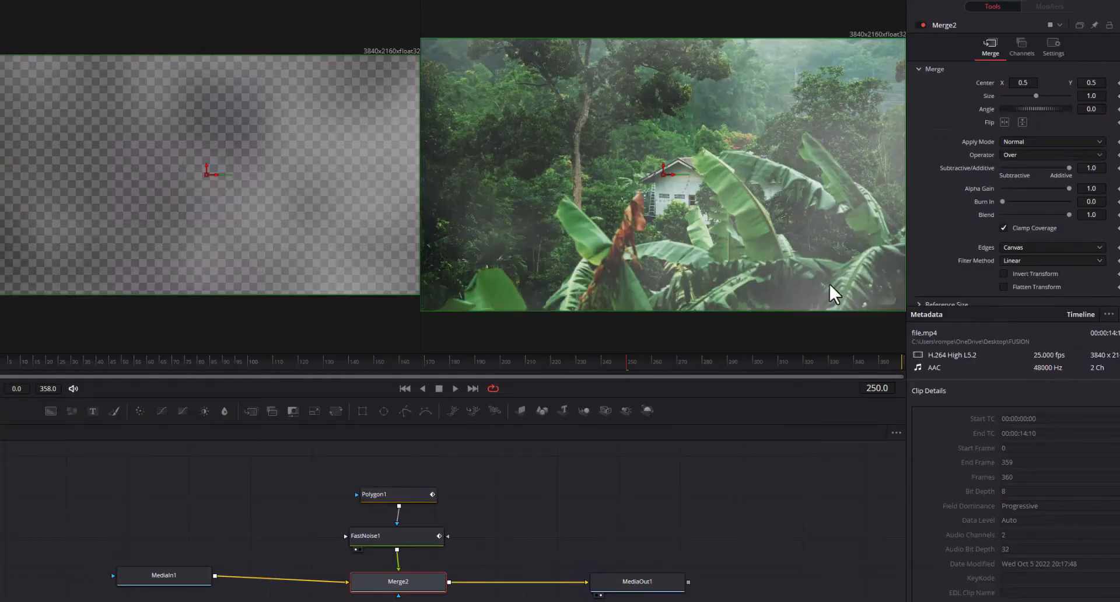
Set the FastNoise1 node's Seethe Rate to about 0.244 at frame 250.
left_click(411, 538)
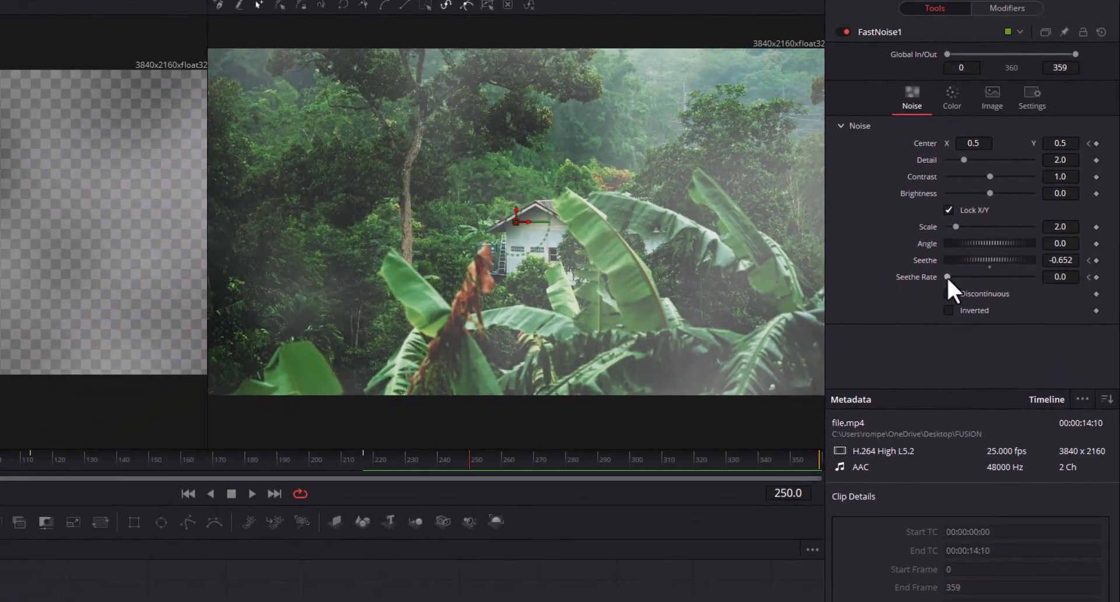
left_click_drag(938, 387, 940, 388)
left_click_drag(950, 275, 966, 275)
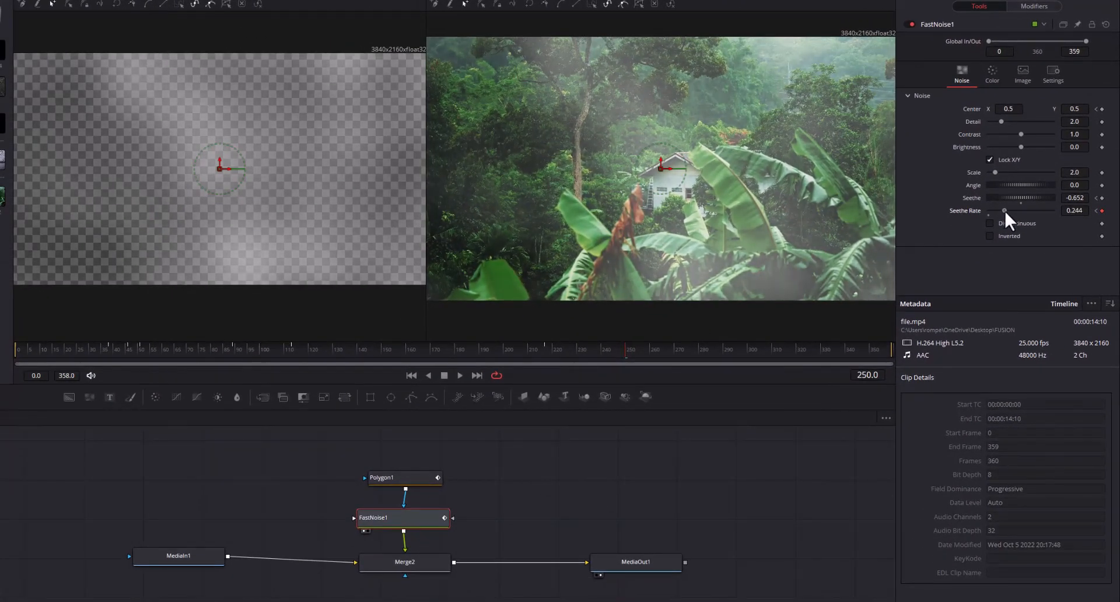